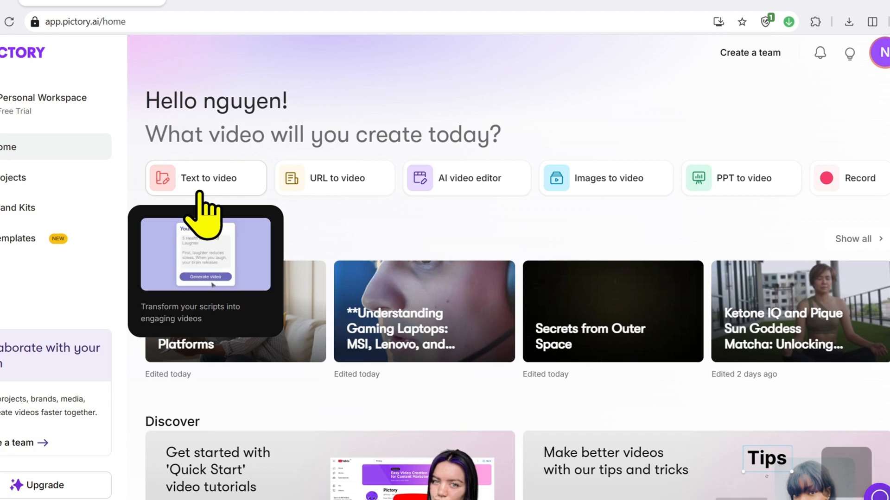
# Start a text-to-video project and paste the topic "top 5 best online money making platforms" as its script text
pyautogui.moveTo(318, 185)
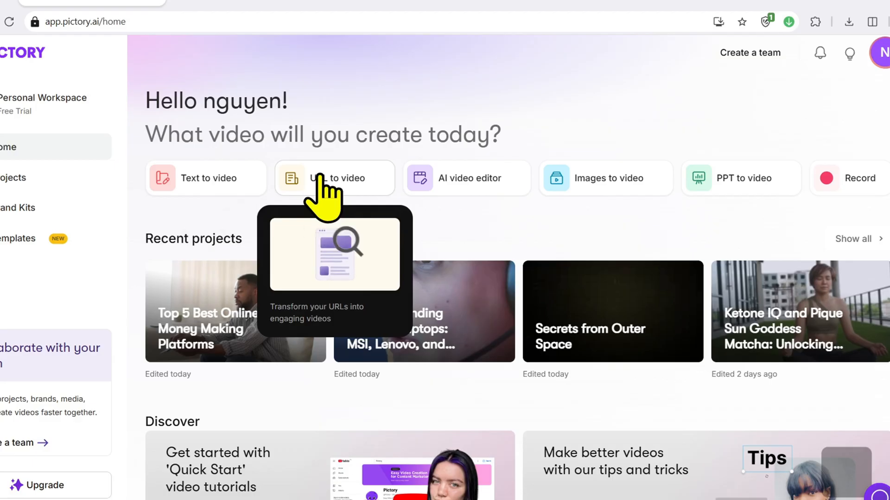
pyautogui.moveTo(448, 182)
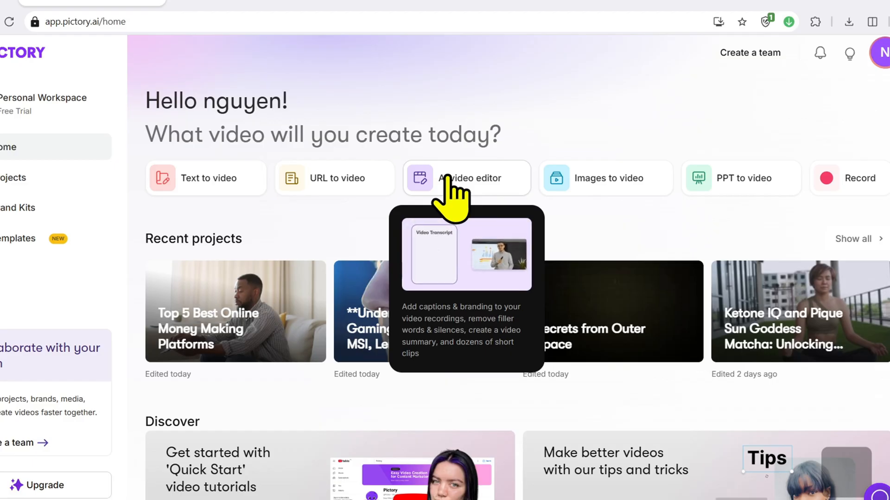
pyautogui.moveTo(599, 175)
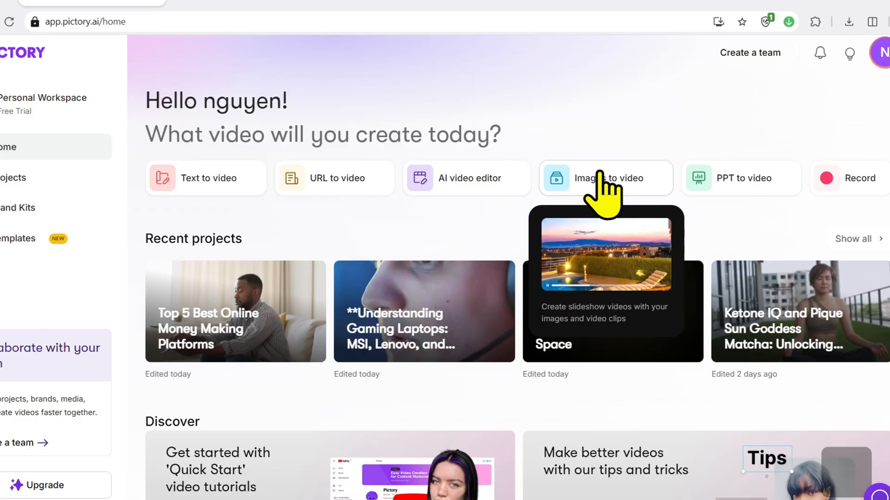
pyautogui.moveTo(718, 171)
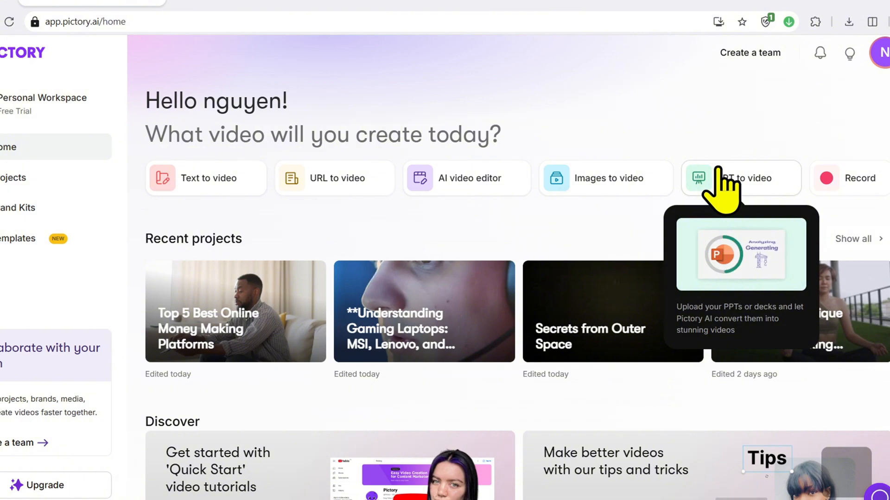
pyautogui.moveTo(832, 172)
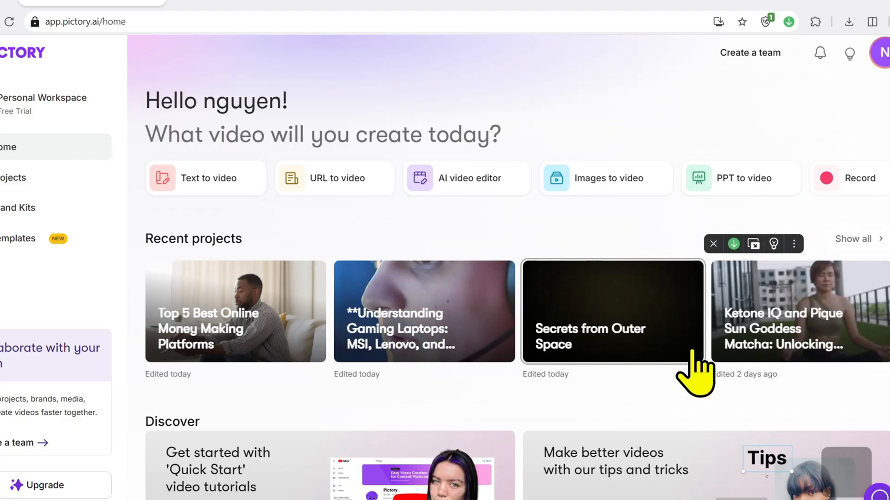
pyautogui.click(222, 190)
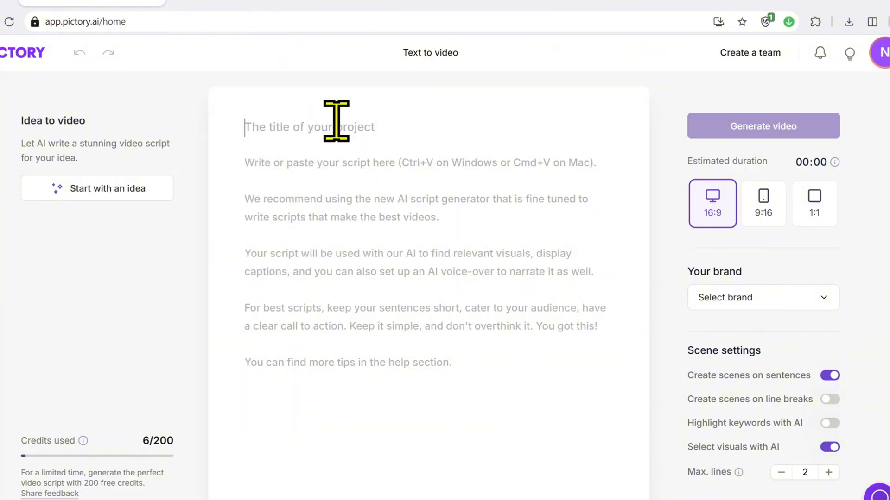
pyautogui.write('top 5 best online money making platforms')
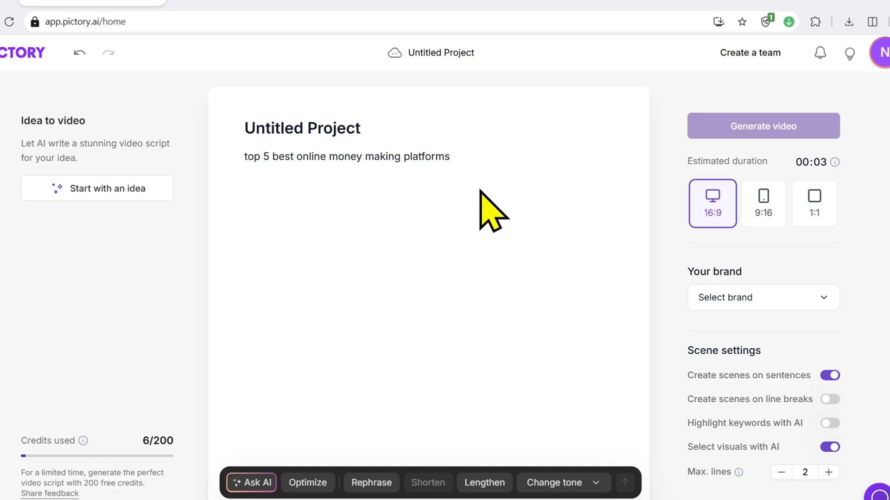
# Generate an Explainer script with Idea to video from the topic "top 5 best online money making platforms"
pyautogui.click(138, 196)
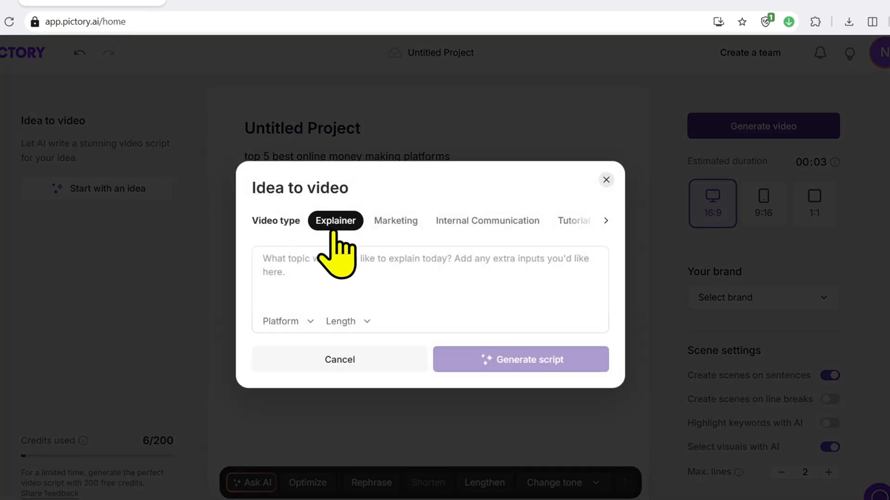
pyautogui.write('top 5 best online money making platforms')
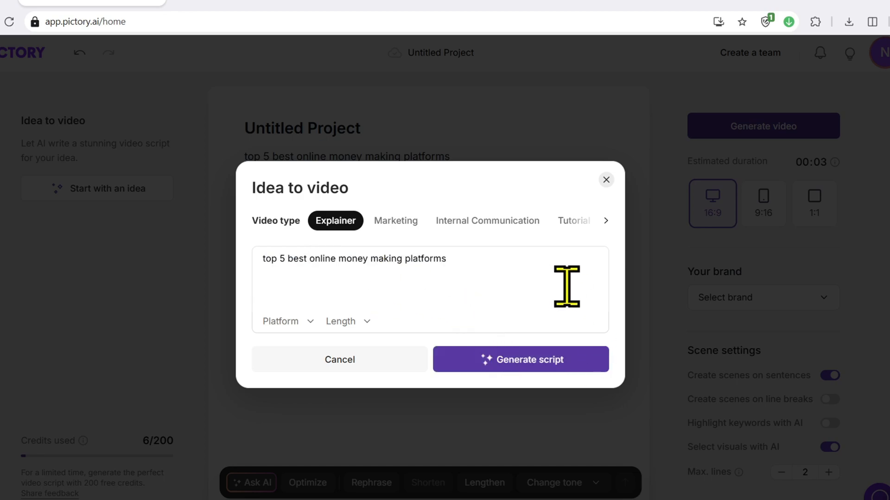
pyautogui.click(581, 380)
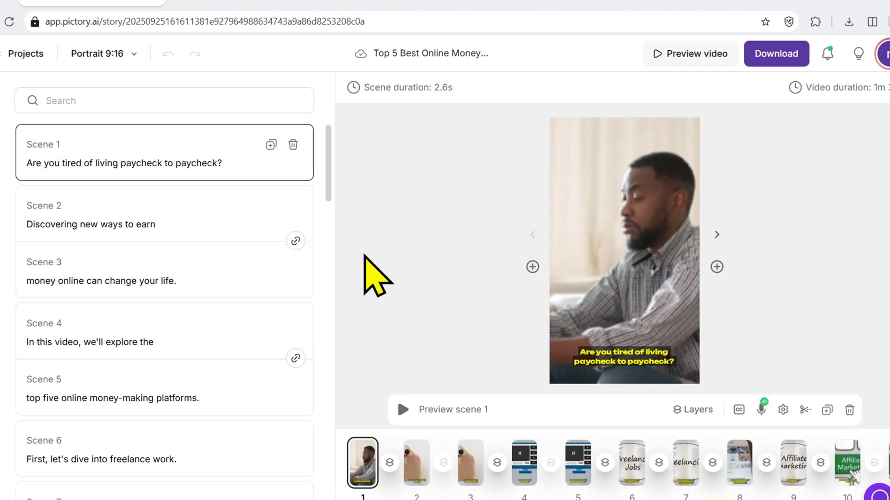
# Replace the visual of scene 6 with a library clip of a freelancer working
pyautogui.click(15, 149)
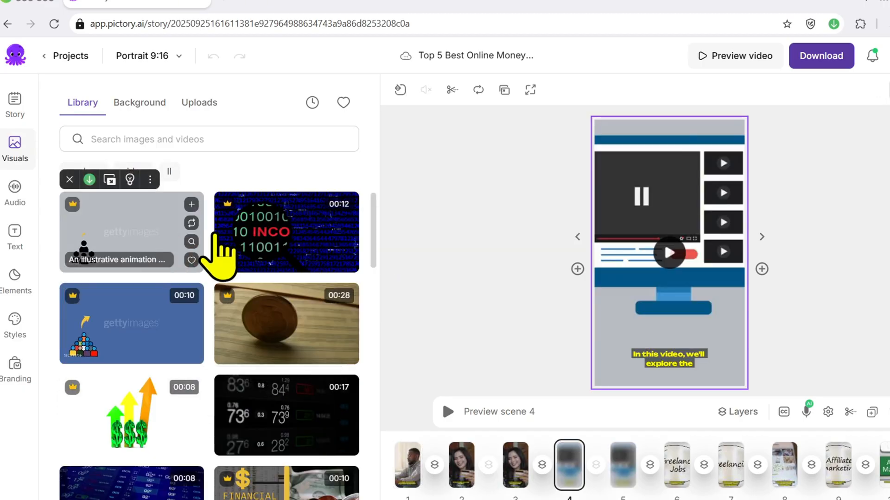
pyautogui.click(682, 466)
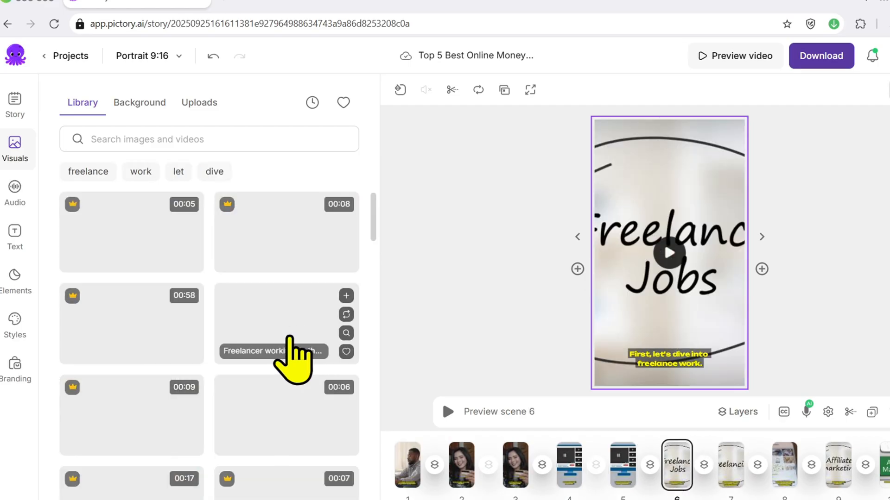
pyautogui.click(293, 341)
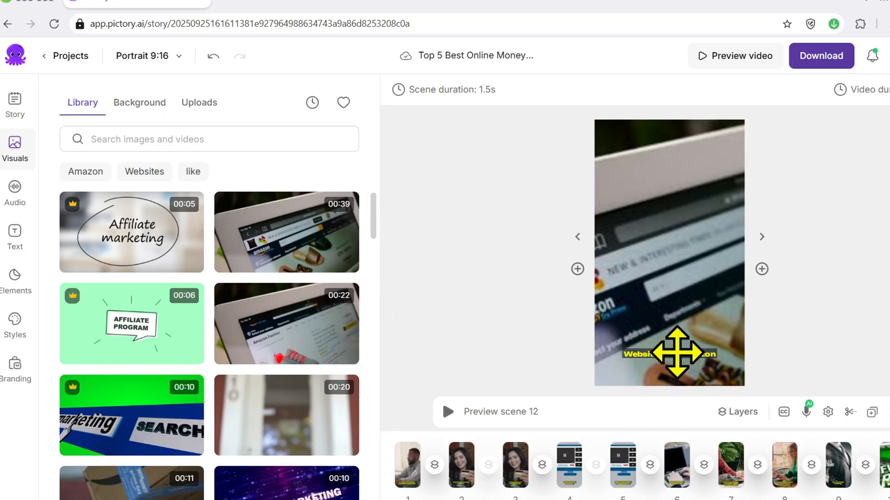
# Change the text color of the "Websites like Amazon" caption in scene 12 to a bright lemon yellow
pyautogui.click(678, 353)
pyautogui.click(611, 89)
pyautogui.click(622, 149)
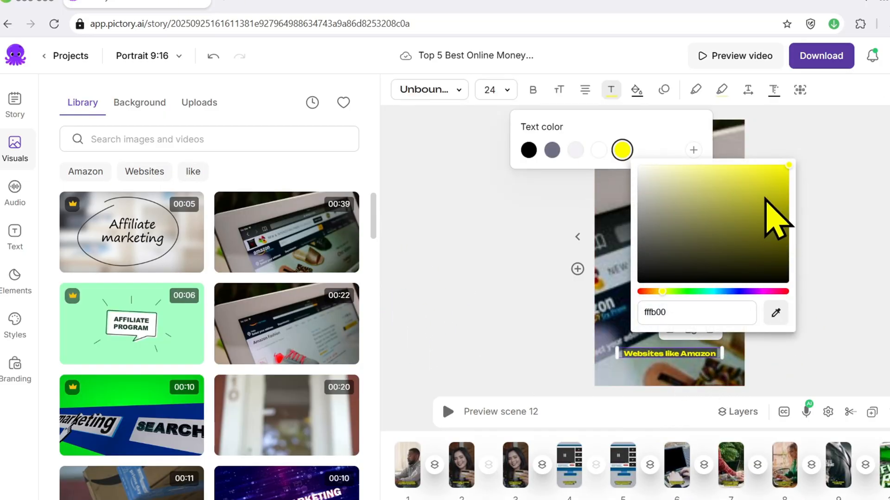
pyautogui.moveTo(662, 286)
pyautogui.mouseDown()
pyautogui.moveTo(645, 292)
pyautogui.moveTo(688, 290)
pyautogui.moveTo(664, 291)
pyautogui.mouseUp()
pyautogui.moveTo(758, 212); pyautogui.dragTo(795, 171)
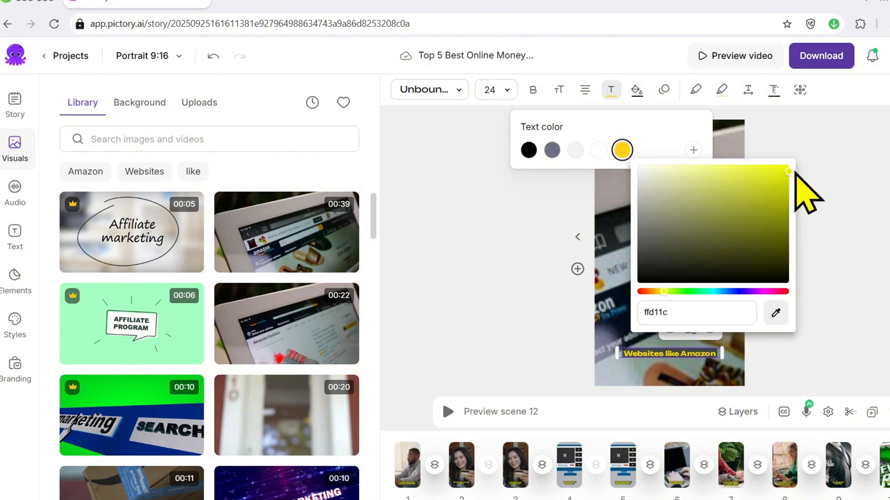
pyautogui.click(838, 234)
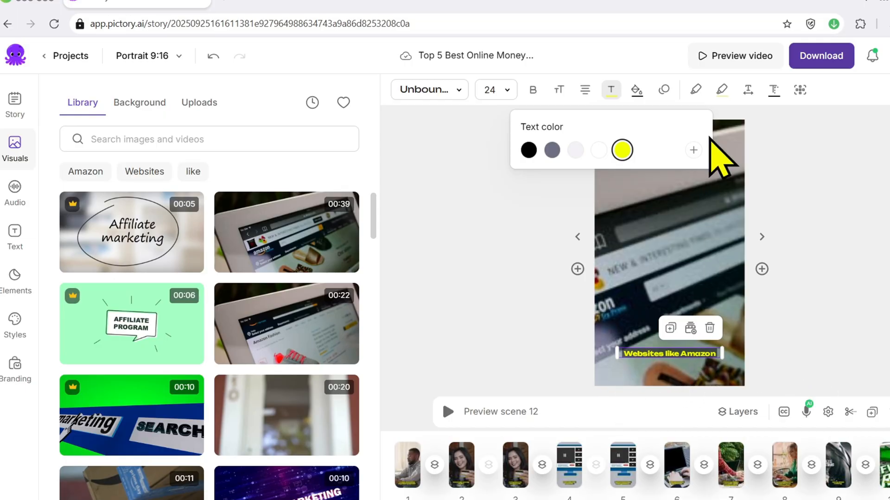
# Try grey background colors behind the "Websites like Amazon" caption in scene 12
pyautogui.click(636, 90)
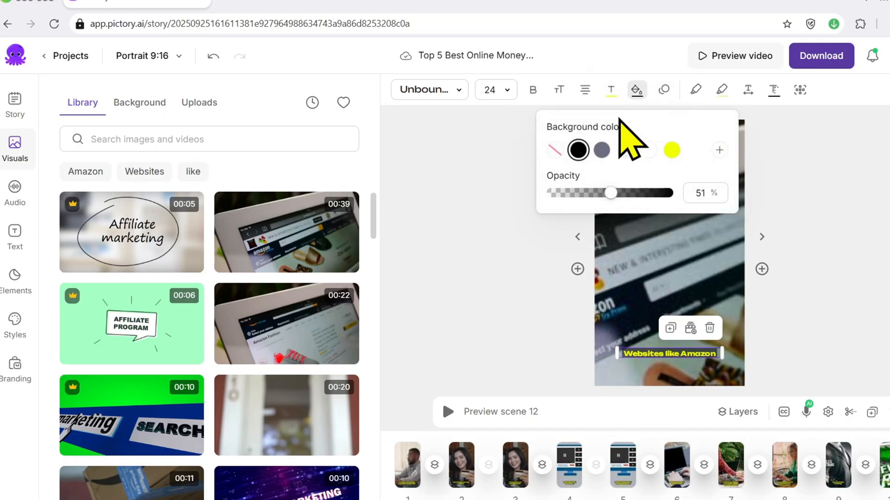
pyautogui.click(602, 151)
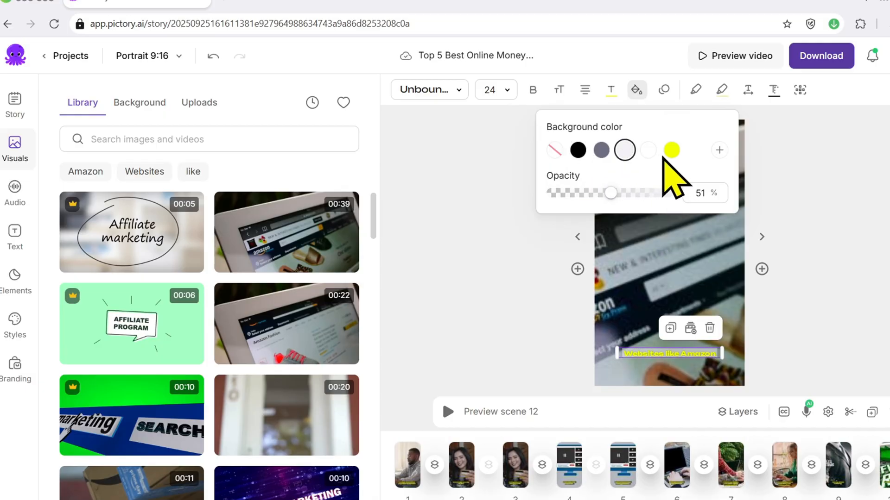
pyautogui.click(854, 159)
# Look through the available voiceovers and the audio volume settings, and play the preview of scene 12
pyautogui.click(10, 198)
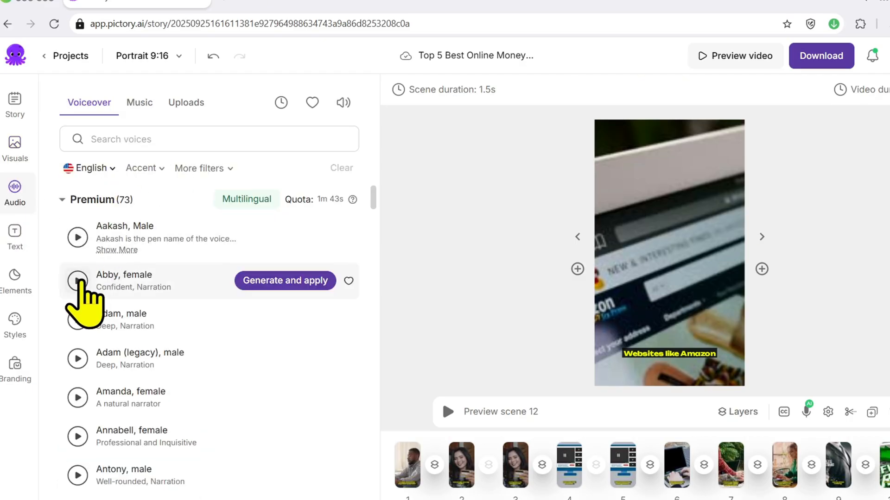
pyautogui.click(345, 103)
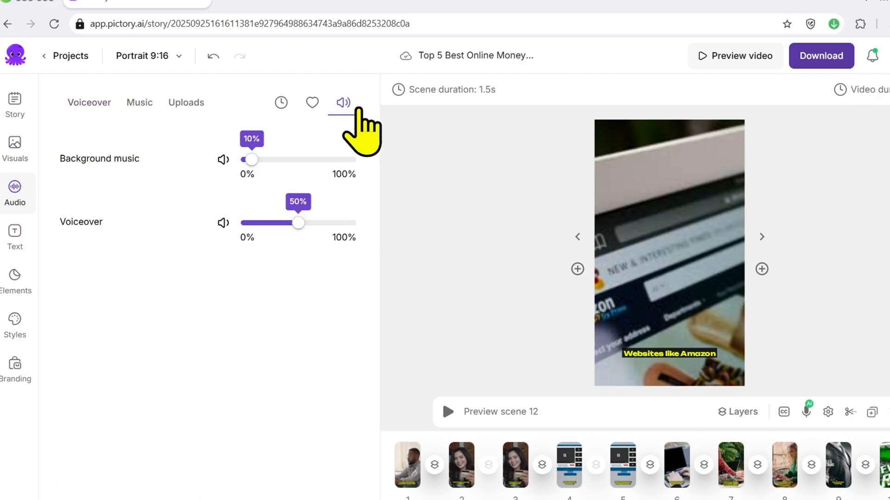
pyautogui.click(448, 412)
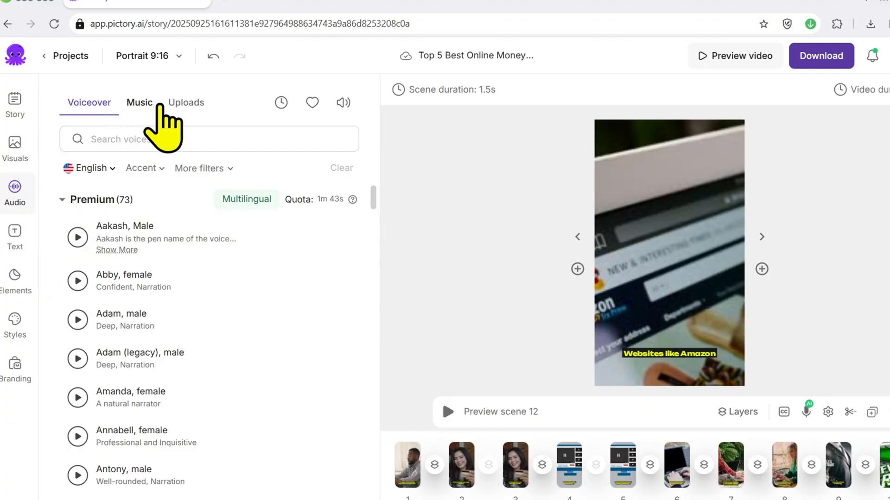
# Browse the music library and audition tracks such as Kaleidoscope, Adrift, Oh Boy, Feeling Uncertain and Original Gangster
pyautogui.click(141, 105)
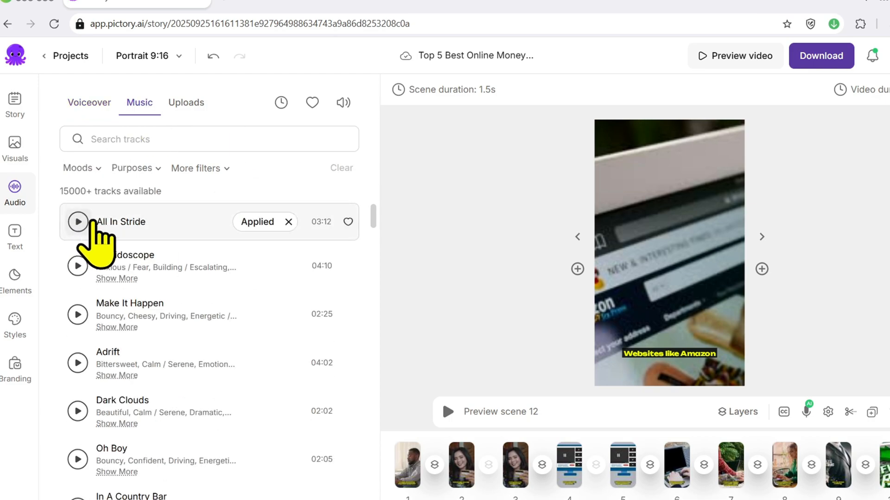
pyautogui.click(80, 222)
pyautogui.click(77, 265)
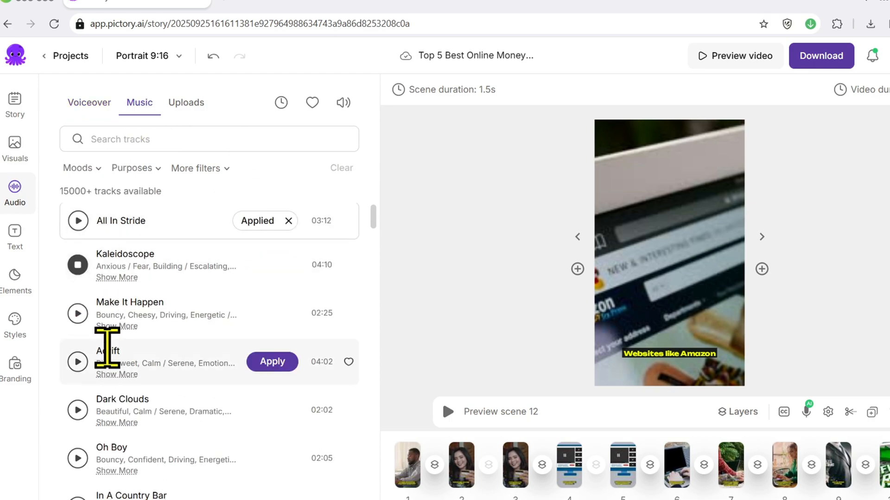
pyautogui.scroll(-1, 108, 347)
pyautogui.click(78, 298)
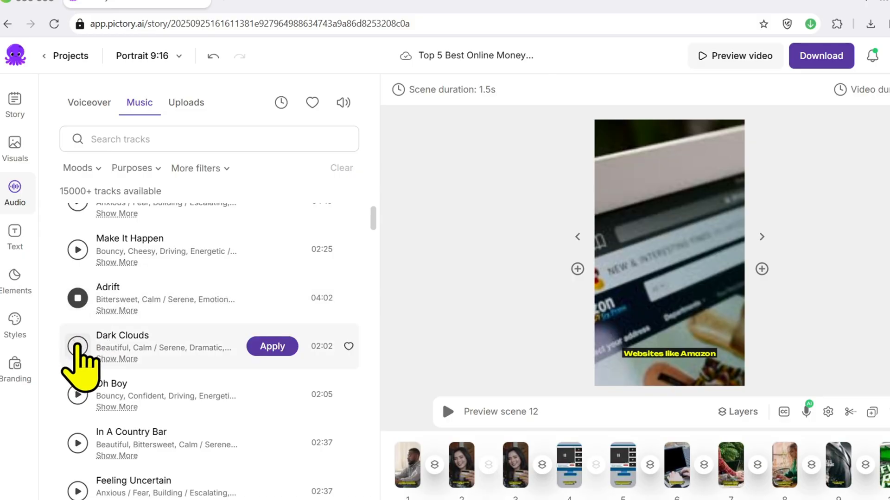
pyautogui.click(77, 395)
pyautogui.scroll(-2, 179, 306)
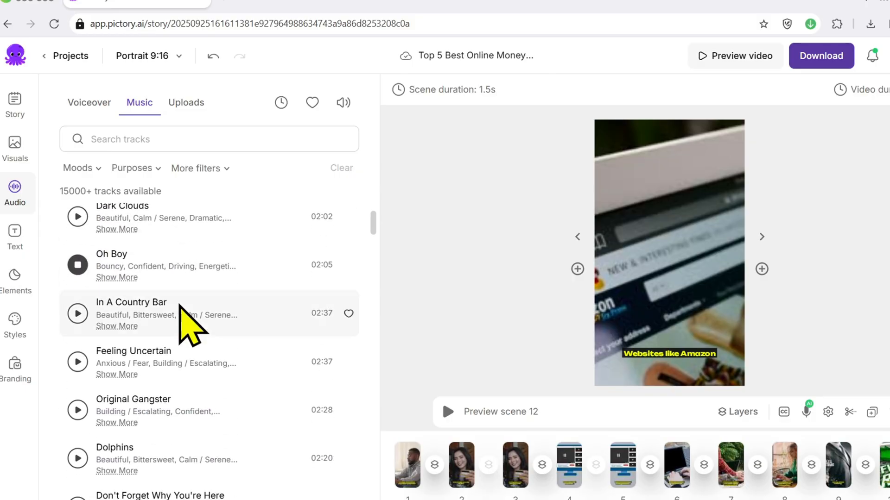
pyautogui.click(78, 313)
pyautogui.scroll(-1, 124, 322)
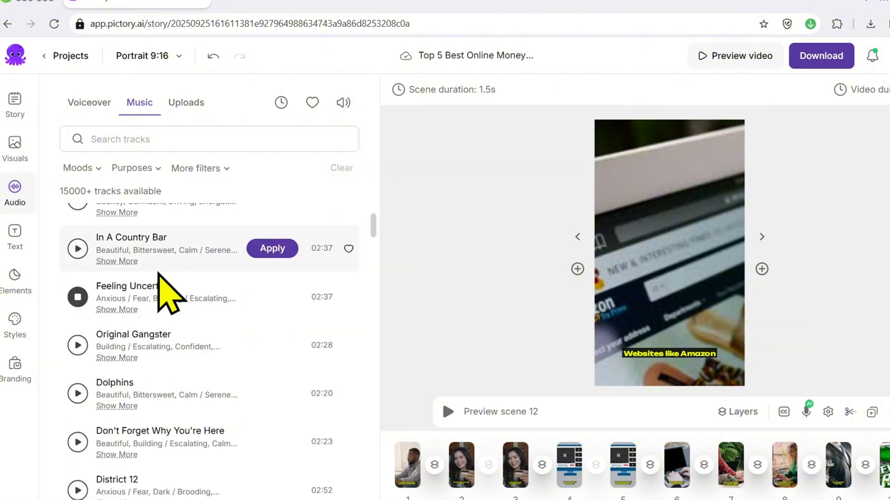
pyautogui.click(78, 346)
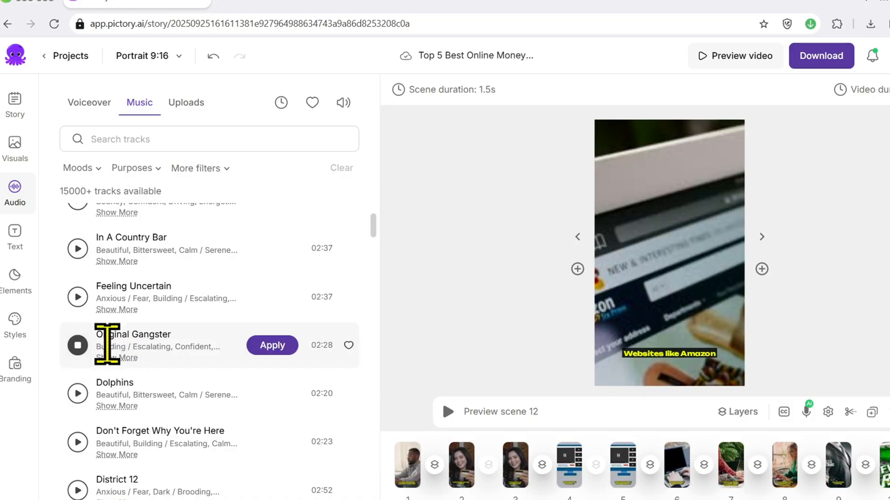
pyautogui.click(78, 394)
pyautogui.scroll(-5, 139, 341)
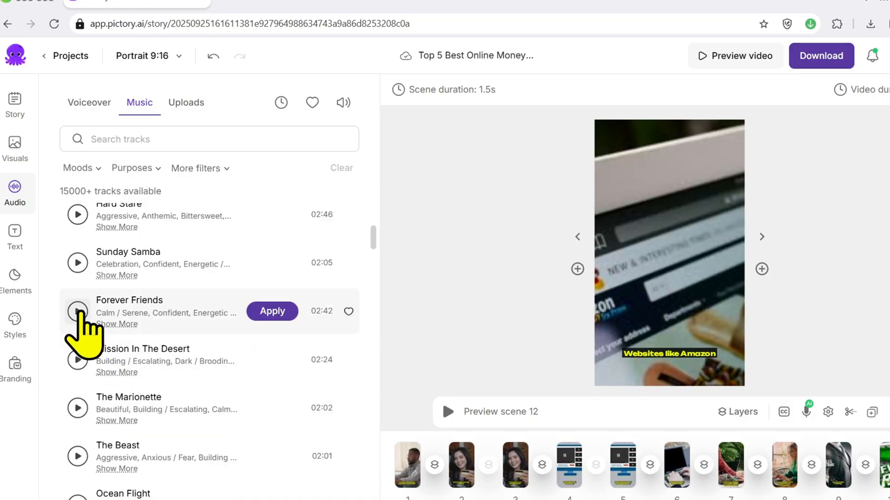
# Audition Forever Friends and apply it as the background music, and sample the Make It Happen track
pyautogui.click(78, 312)
pyautogui.click(272, 312)
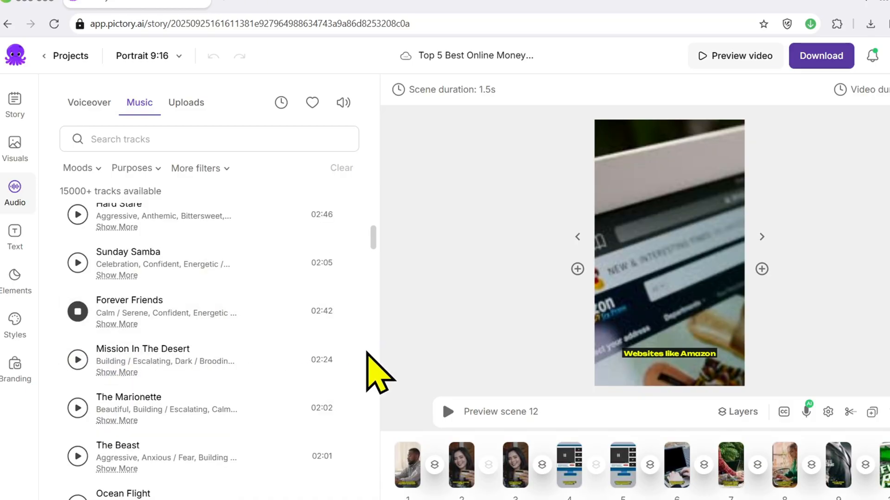
pyautogui.click(77, 324)
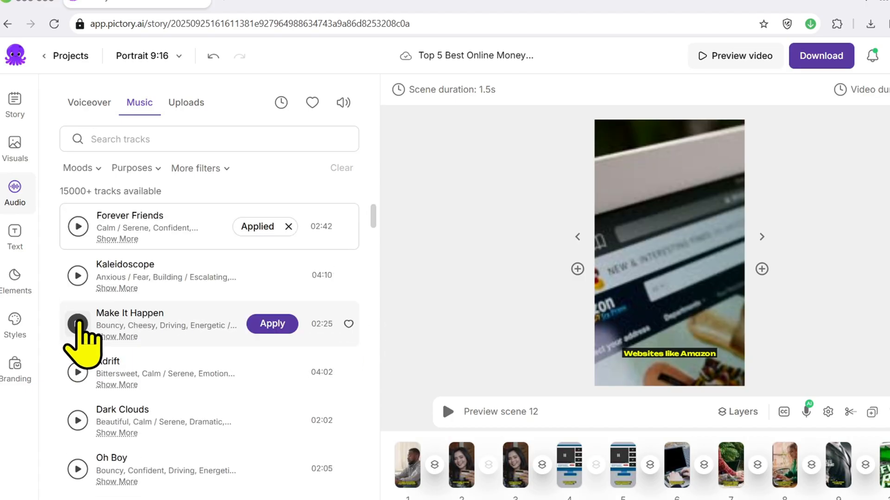
pyautogui.click(79, 323)
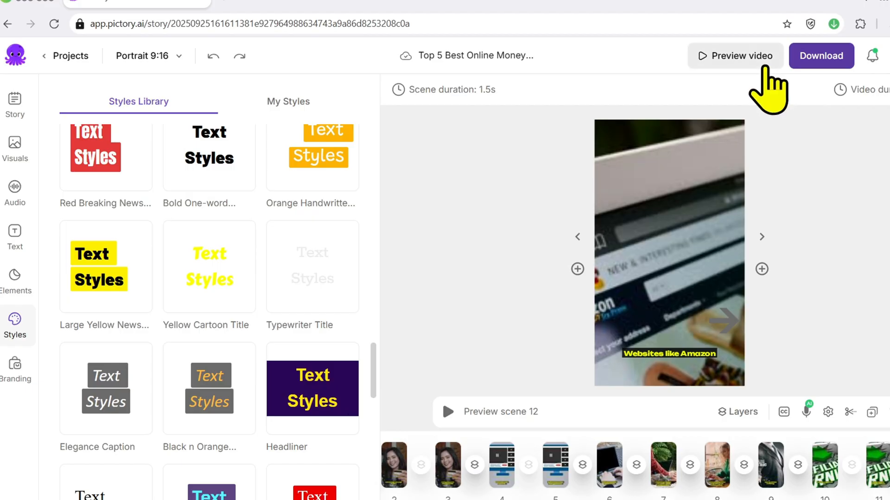
# Preview the whole video and start its download
pyautogui.click(755, 64)
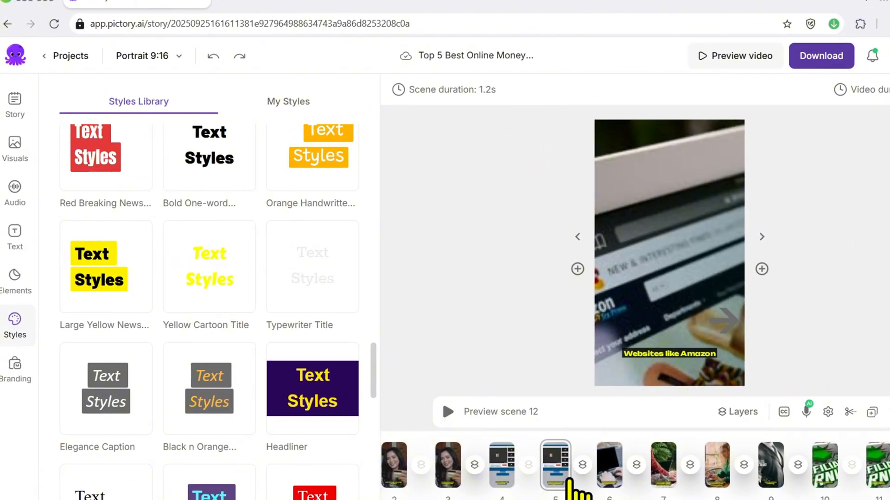
pyautogui.click(824, 67)
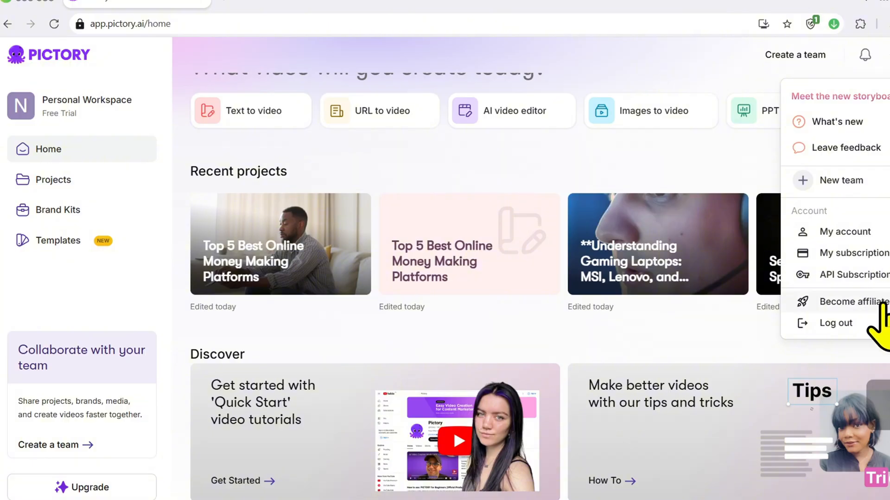
# Open the API subscription page and examine the API Self-Serve and API for Enterprises plans, including the video minutes option
pyautogui.click(883, 275)
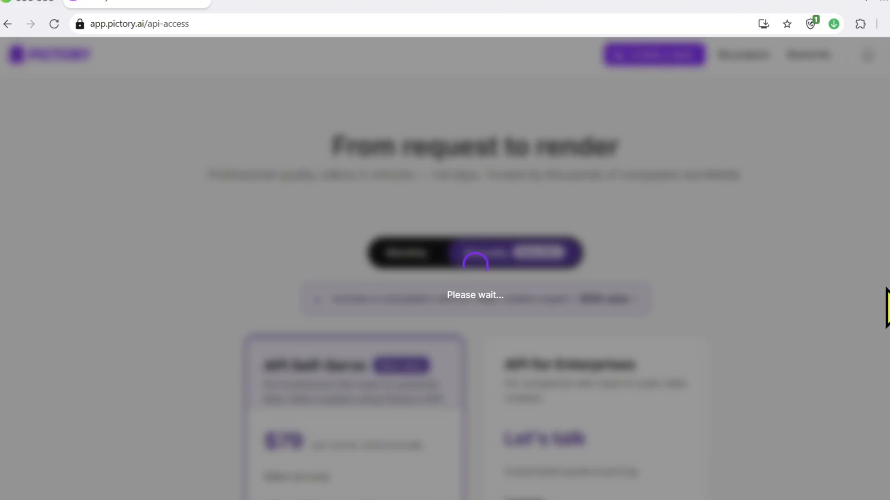
pyautogui.scroll(-1, 769, 324)
pyautogui.scroll(-2, 780, 347)
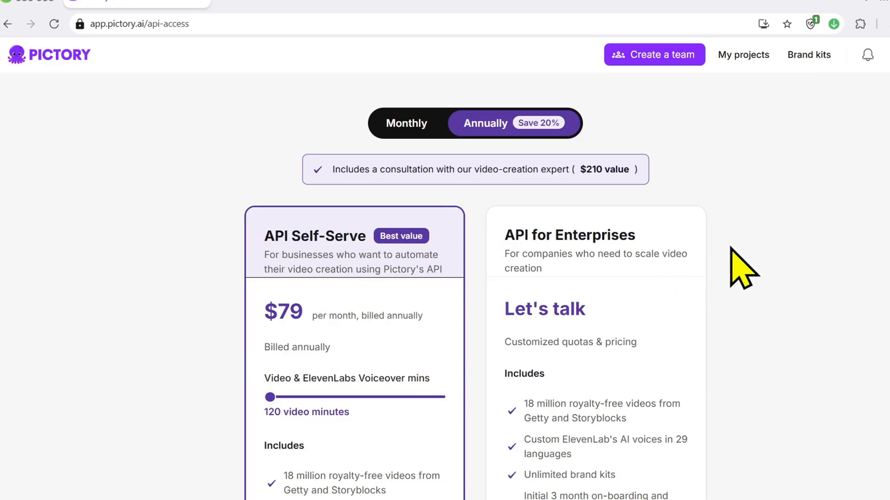
pyautogui.scroll(-1, 731, 247)
pyautogui.scroll(1, 734, 244)
pyautogui.moveTo(269, 397)
pyautogui.mouseDown()
pyautogui.moveTo(443, 397)
pyautogui.moveTo(270, 397)
pyautogui.mouseUp()
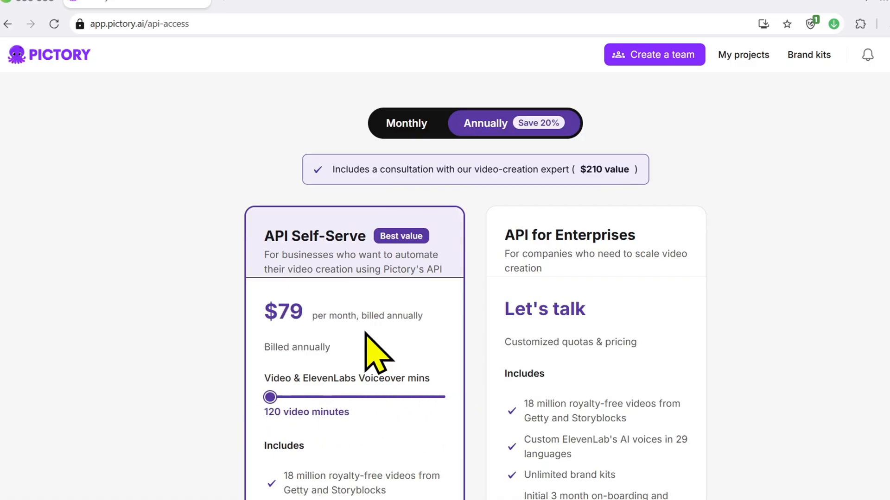